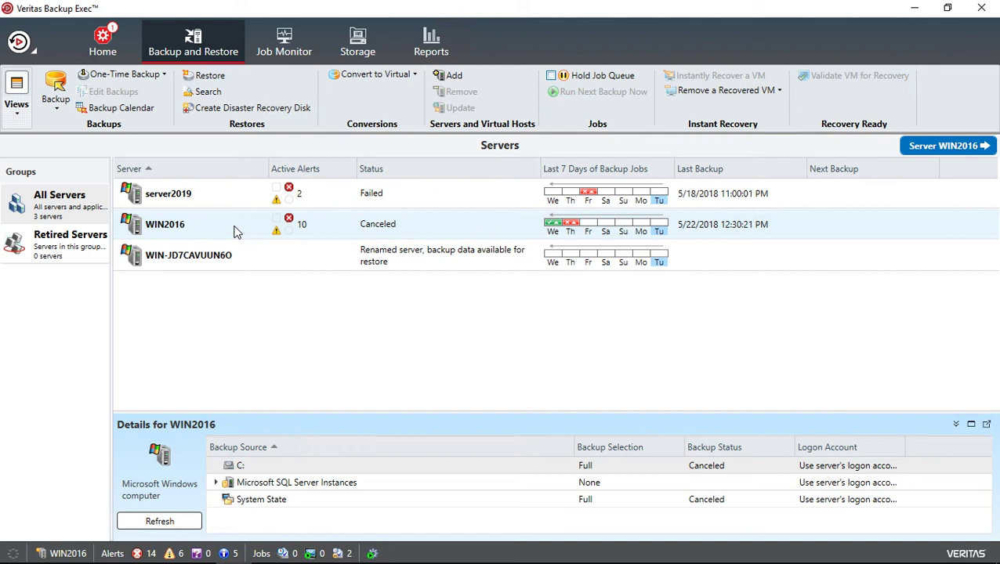
- Create a new Backup to Disk definition for the WIN2016 server
{"action": "right_click", "coordinate": [235, 228]}
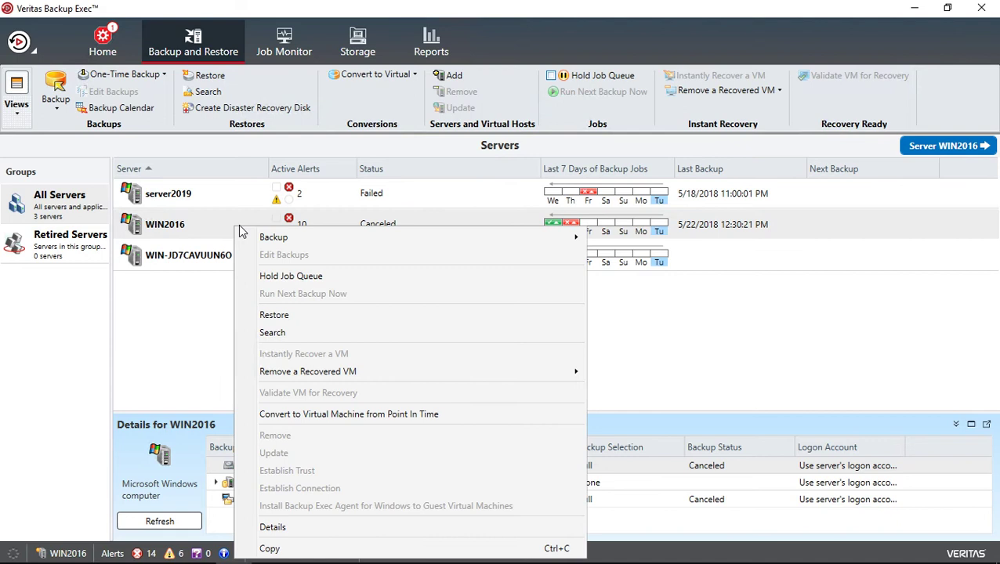
{"action": "mouse_move", "coordinate": [453, 237]}
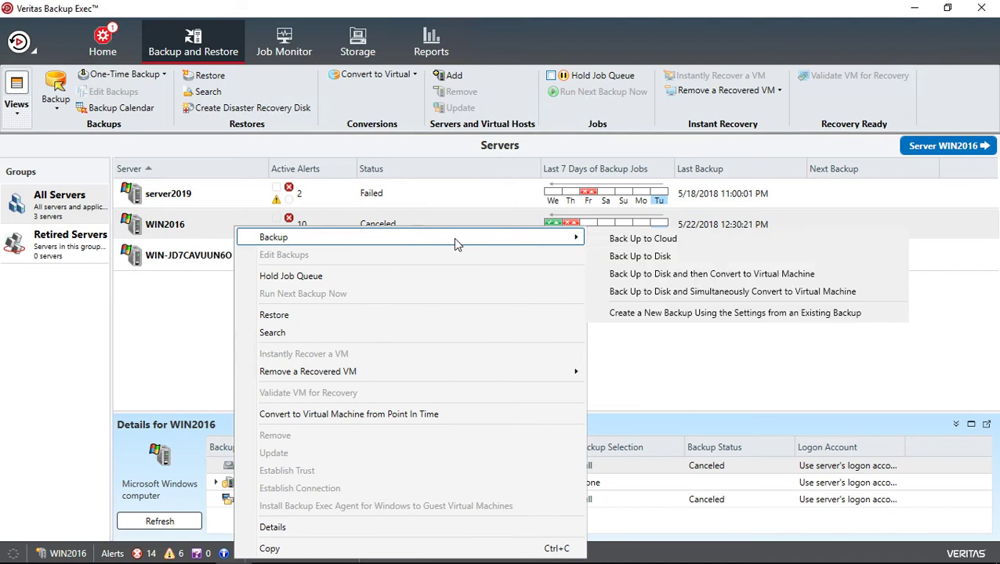
{"action": "left_click", "coordinate": [646, 251]}
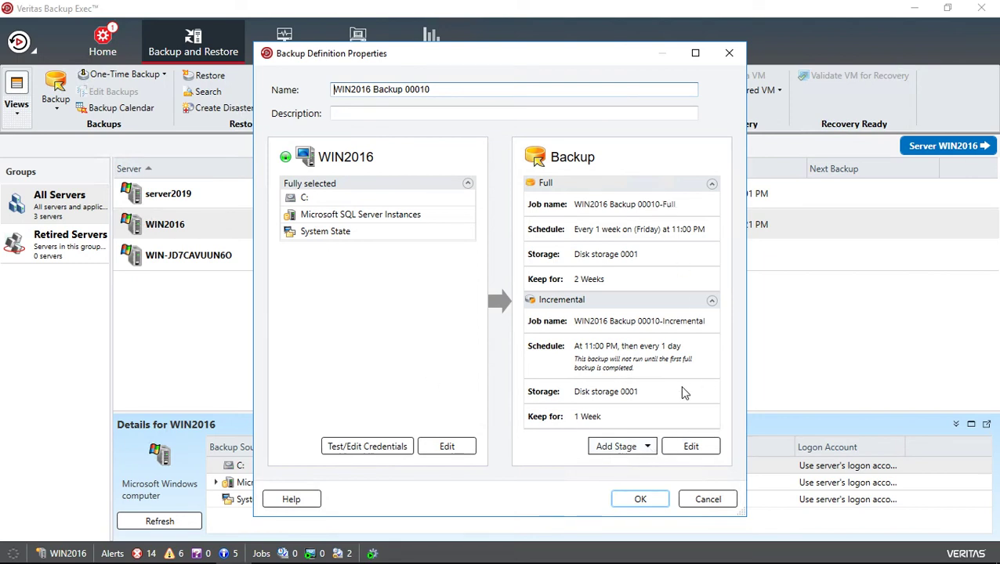
- Edit the backup stage's job settings and maximize the Backup Options dialog
{"action": "left_click", "coordinate": [697, 448]}
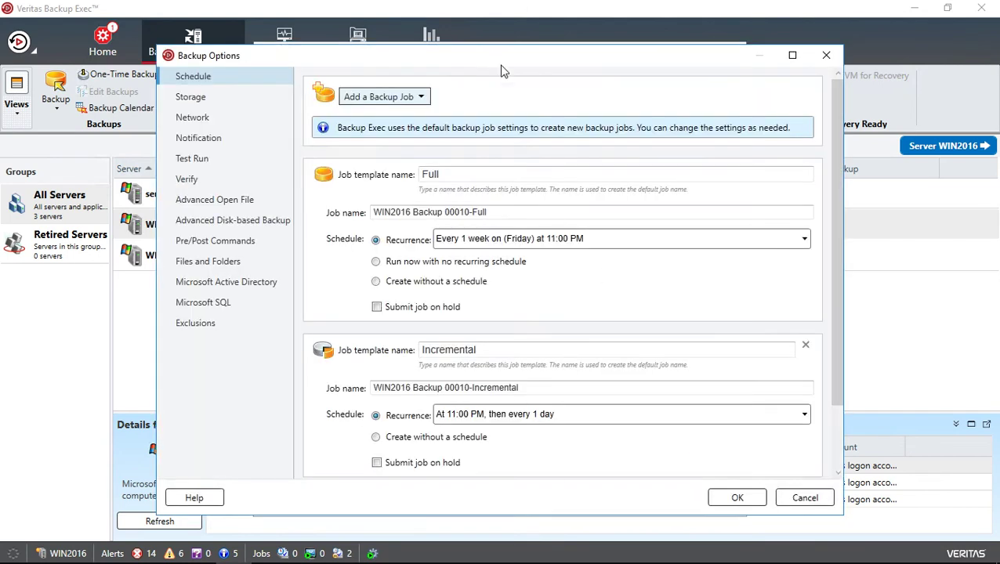
{"action": "left_click", "coordinate": [792, 55]}
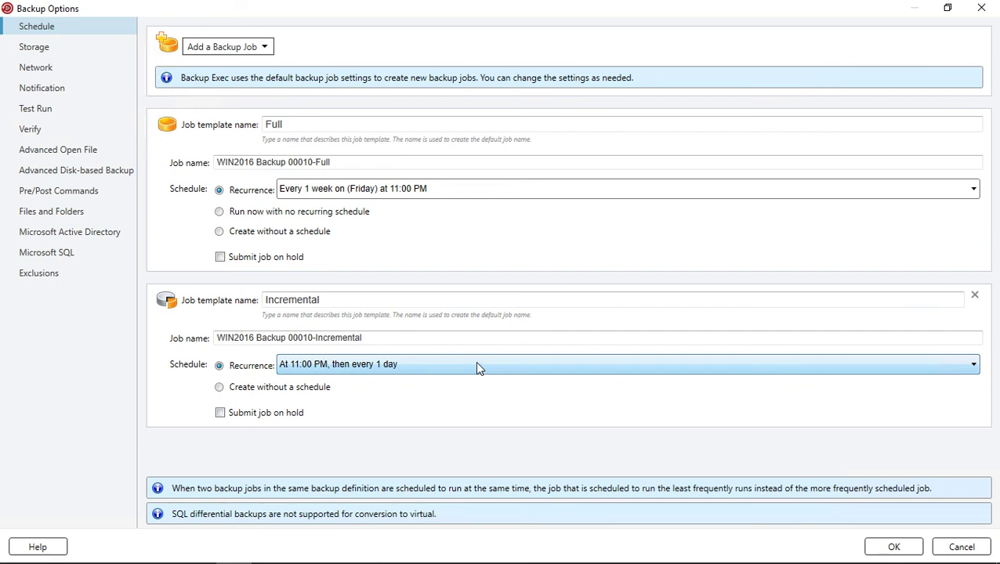
- Change the Full job to weekly on Saturday instead of Friday, at 10:00 PM, starting May 26, 2018
{"action": "left_click", "coordinate": [471, 196]}
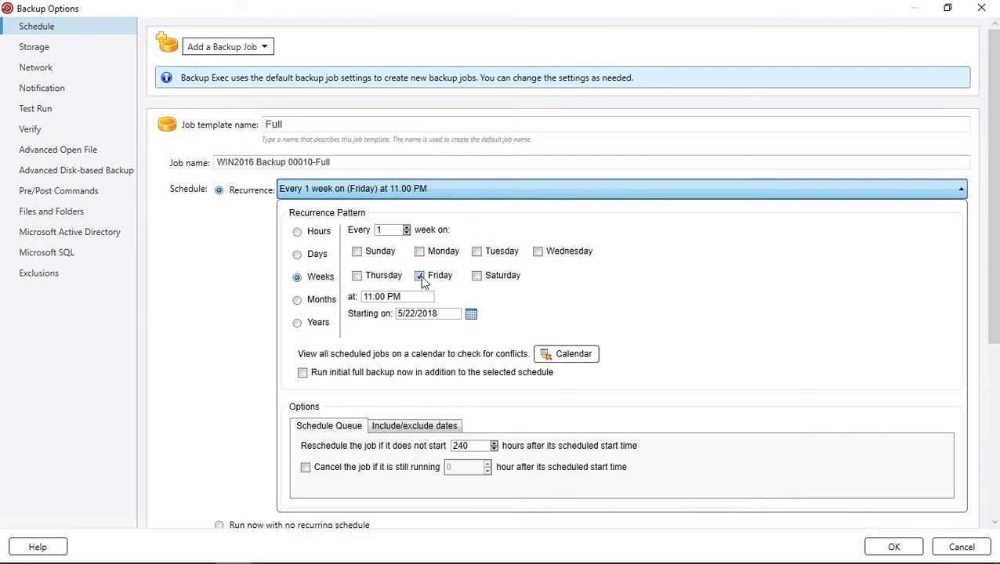
{"action": "left_click", "coordinate": [476, 276]}
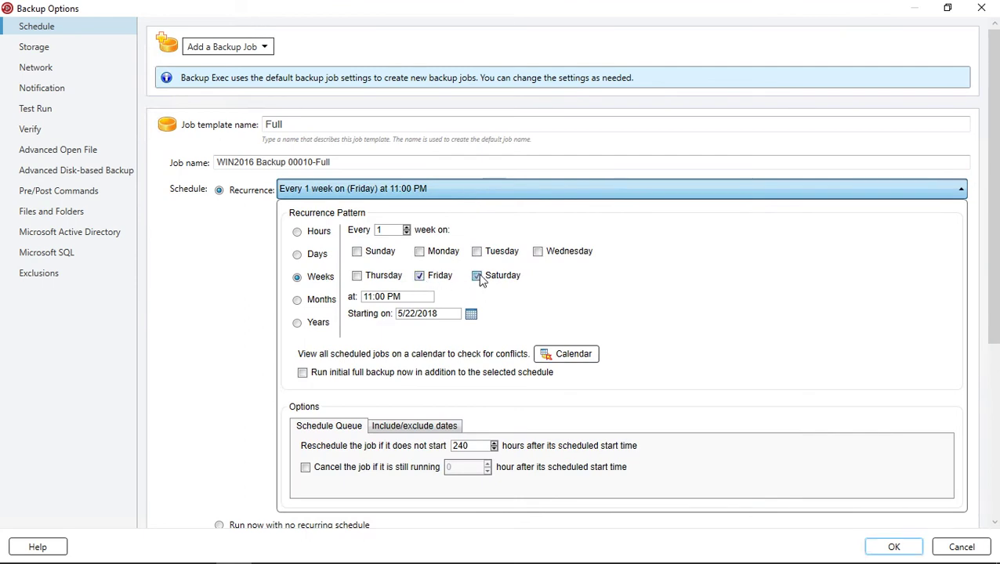
{"action": "left_click", "coordinate": [420, 276]}
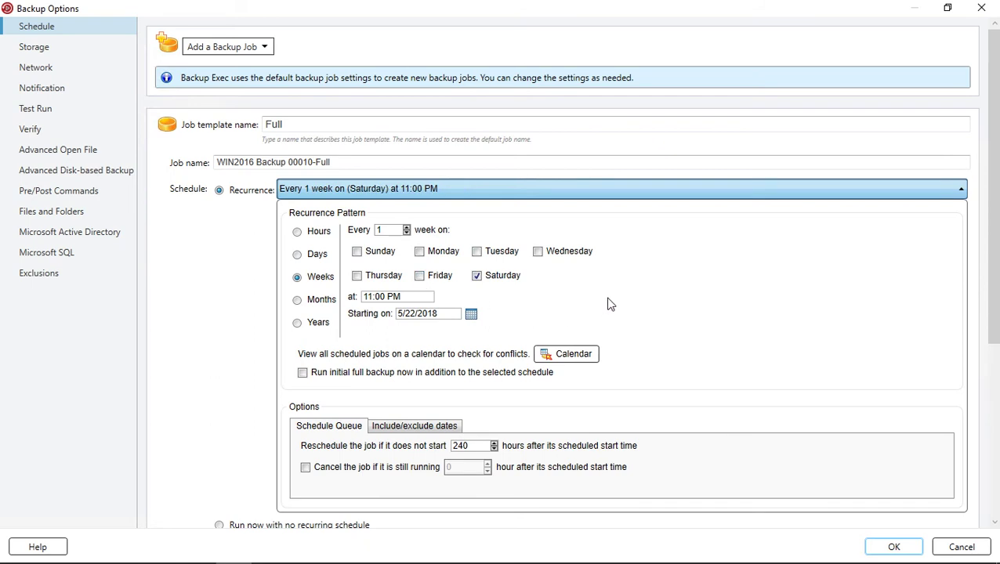
{"action": "left_click", "coordinate": [372, 296]}
{"action": "key", "text": "BackSpace"}
{"action": "type", "text": "0"}
{"action": "left_click", "coordinate": [471, 314]}
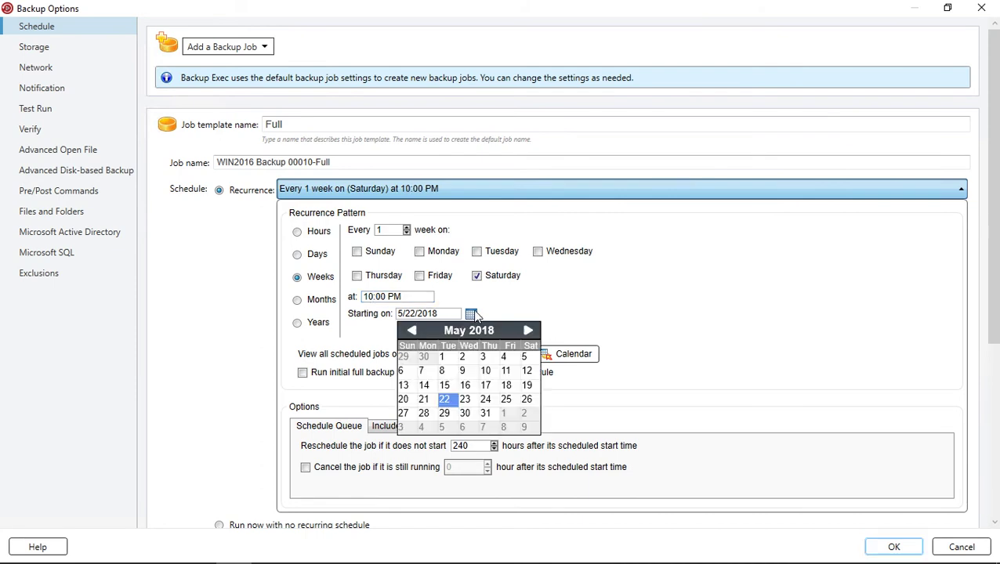
{"action": "left_click", "coordinate": [527, 401]}
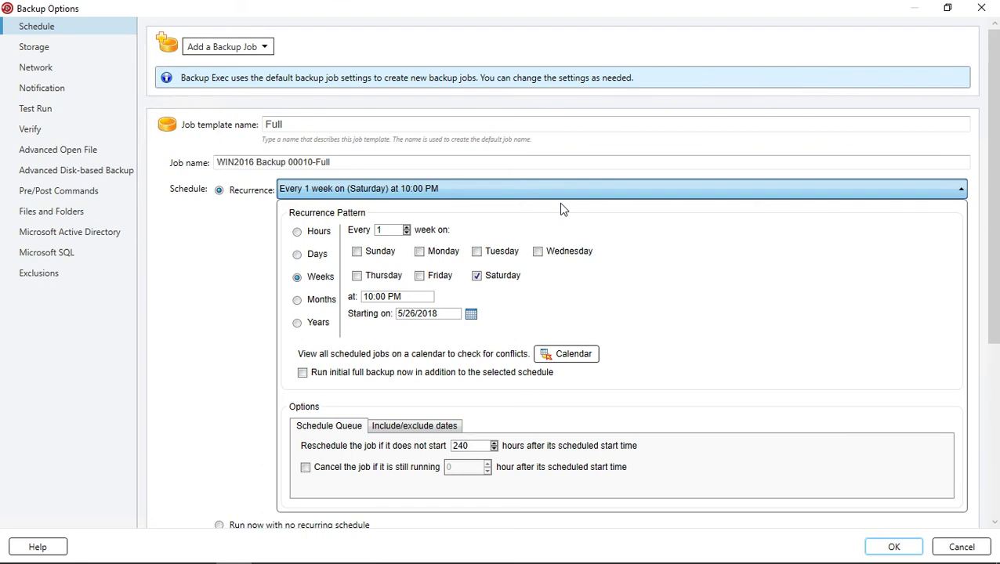
- Confirm the Full schedule, then review the Incremental daily 11:00 PM recurrence without changing it
{"action": "left_click", "coordinate": [879, 540]}
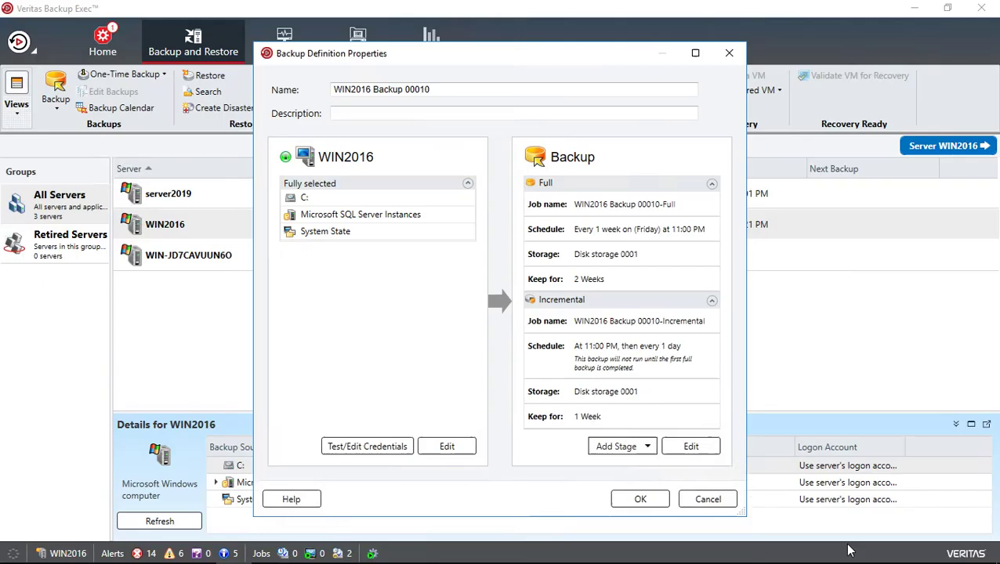
{"action": "left_click", "coordinate": [683, 458]}
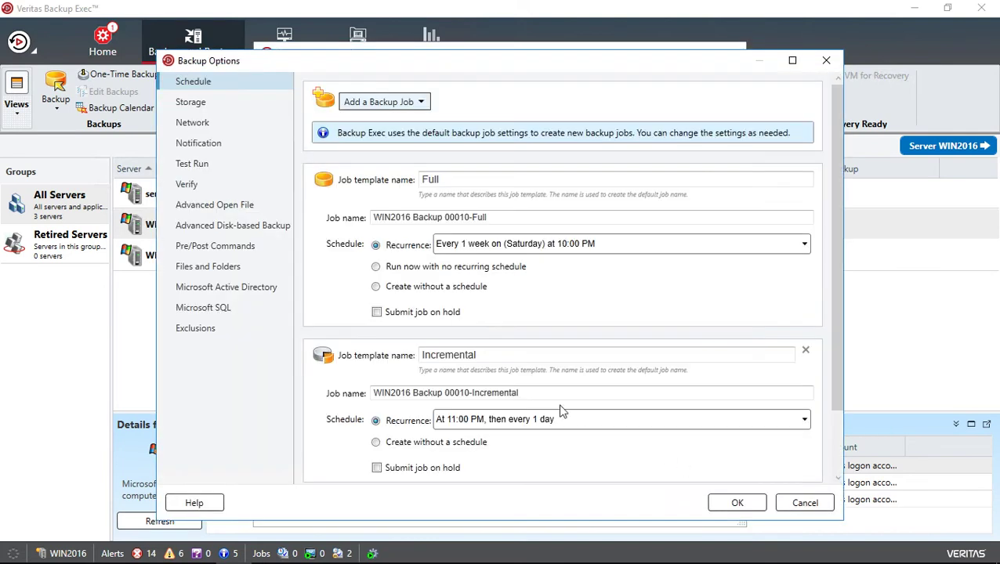
{"action": "scroll", "coordinate": [576, 424], "scroll_direction": "down", "scroll_amount": 2}
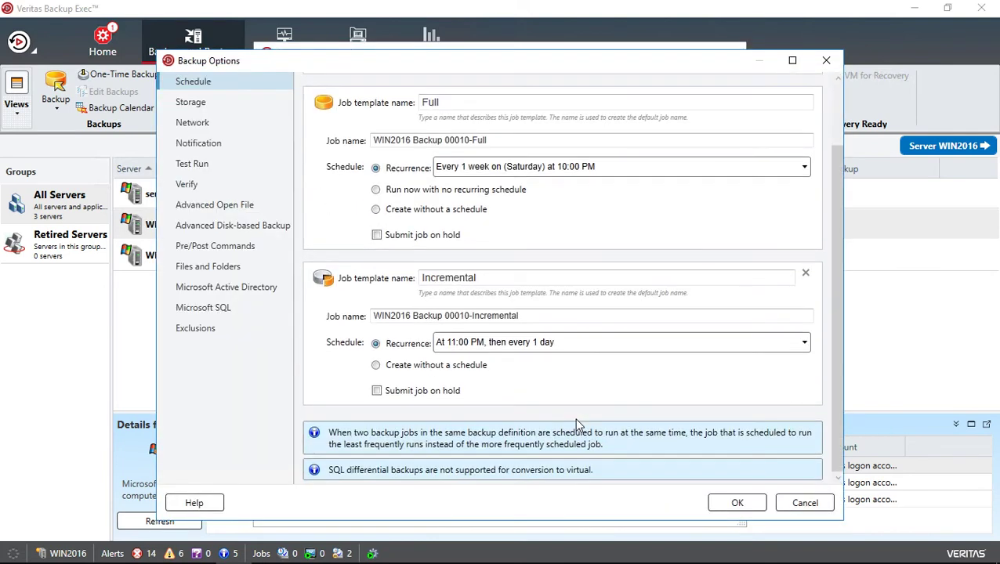
{"action": "left_click", "coordinate": [567, 341]}
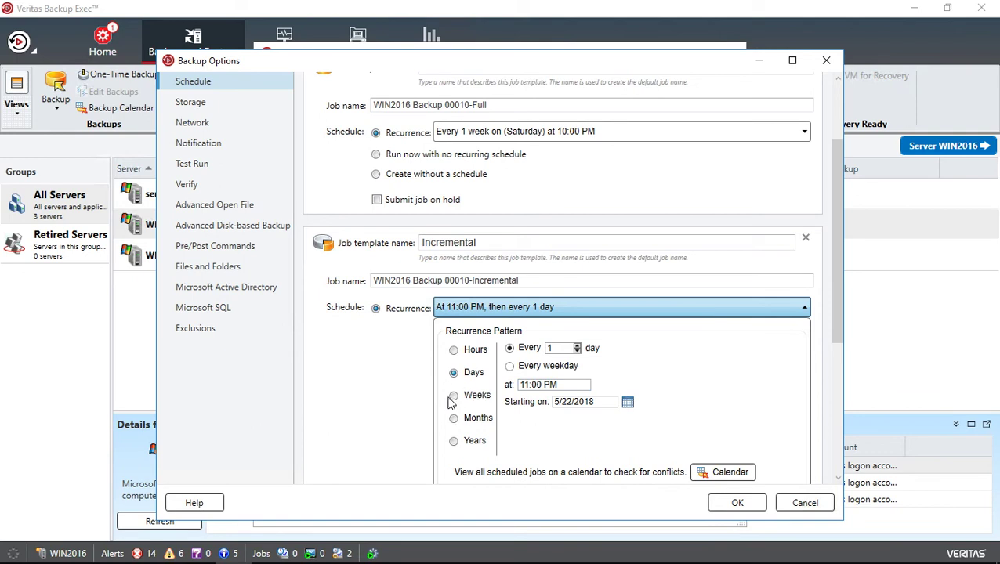
{"action": "left_click", "coordinate": [776, 314]}
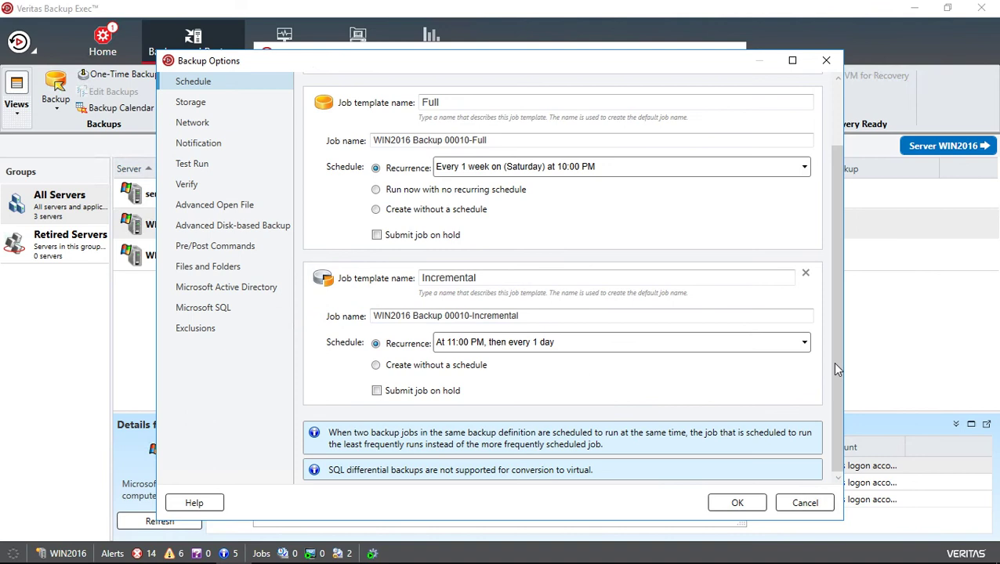
- Set the storage for both the Full and Incremental jobs to Any disk storage
{"action": "left_click", "coordinate": [199, 109]}
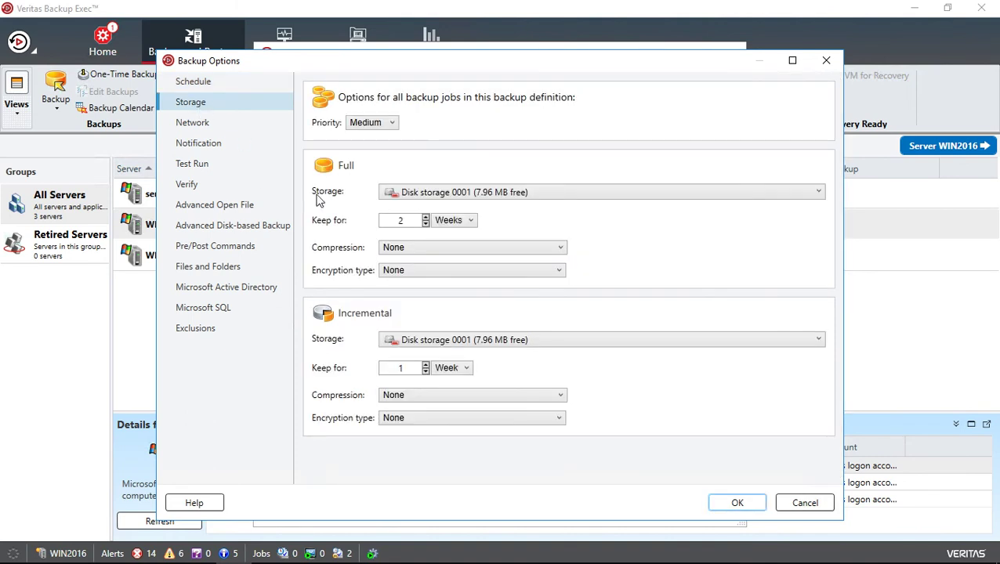
{"action": "left_click", "coordinate": [555, 194]}
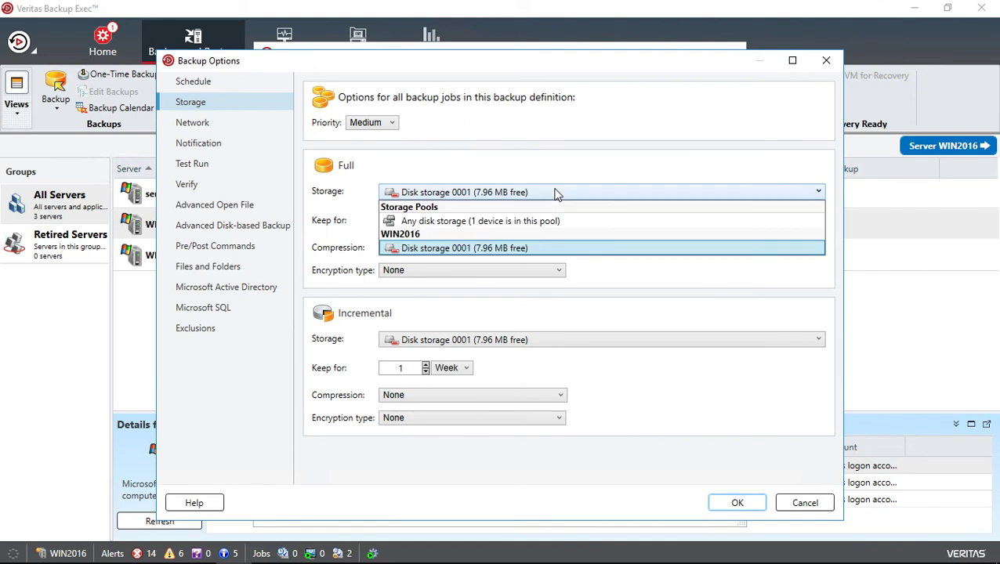
{"action": "left_click", "coordinate": [553, 222]}
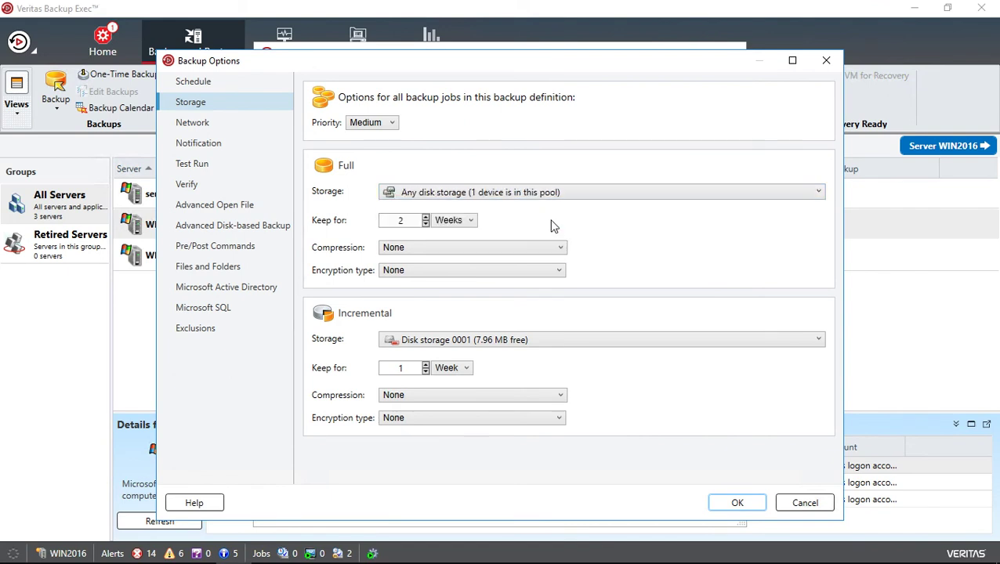
{"action": "left_click", "coordinate": [554, 342]}
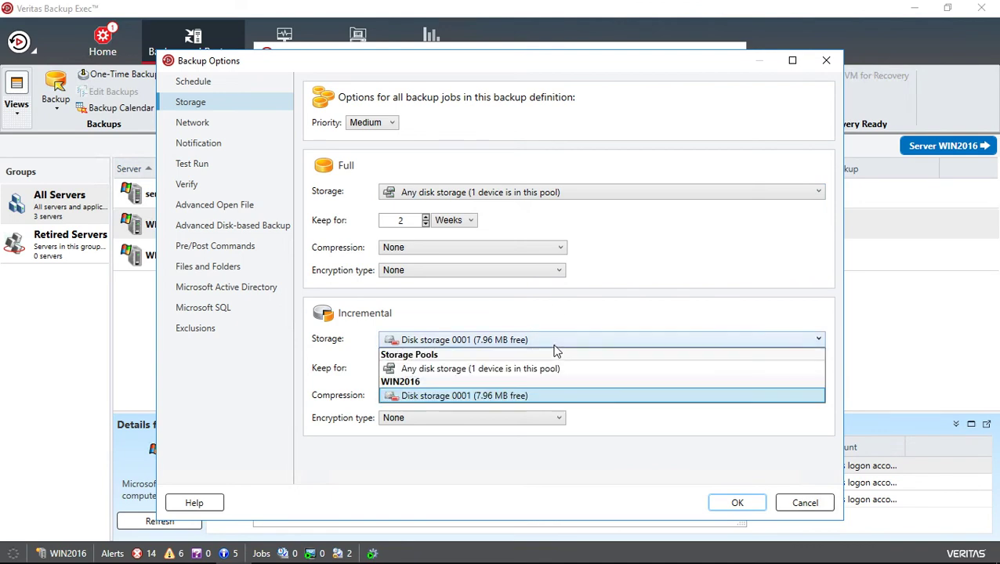
{"action": "left_click", "coordinate": [553, 370]}
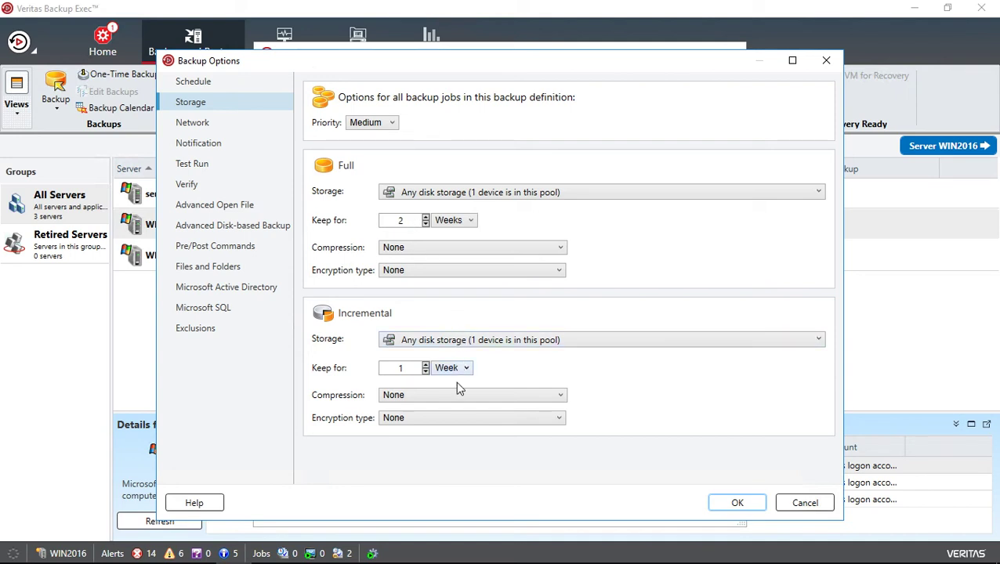
- Set the Full job's retention to 26 Weeks
{"action": "key", "text": "Tab"}
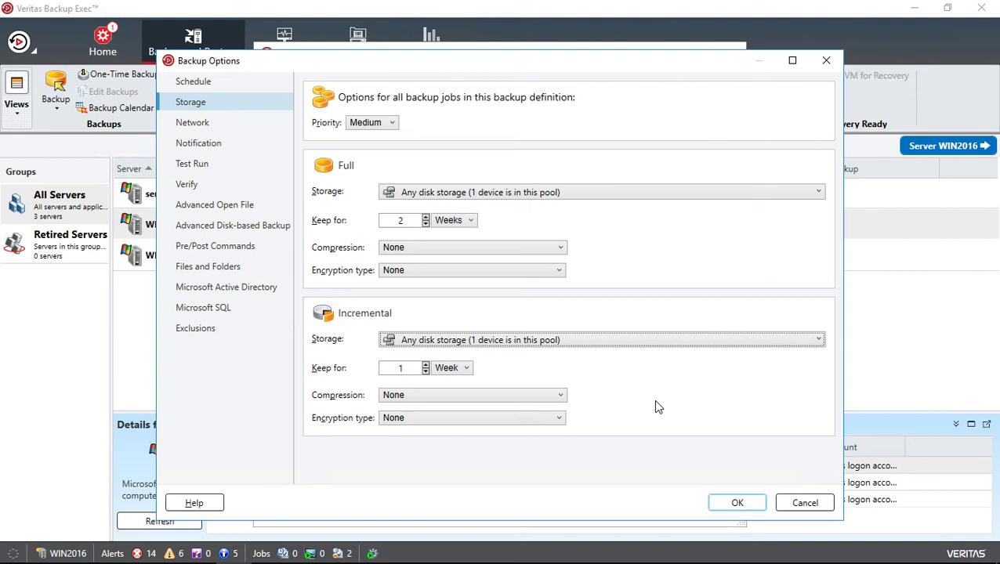
{"action": "left_click", "coordinate": [450, 223]}
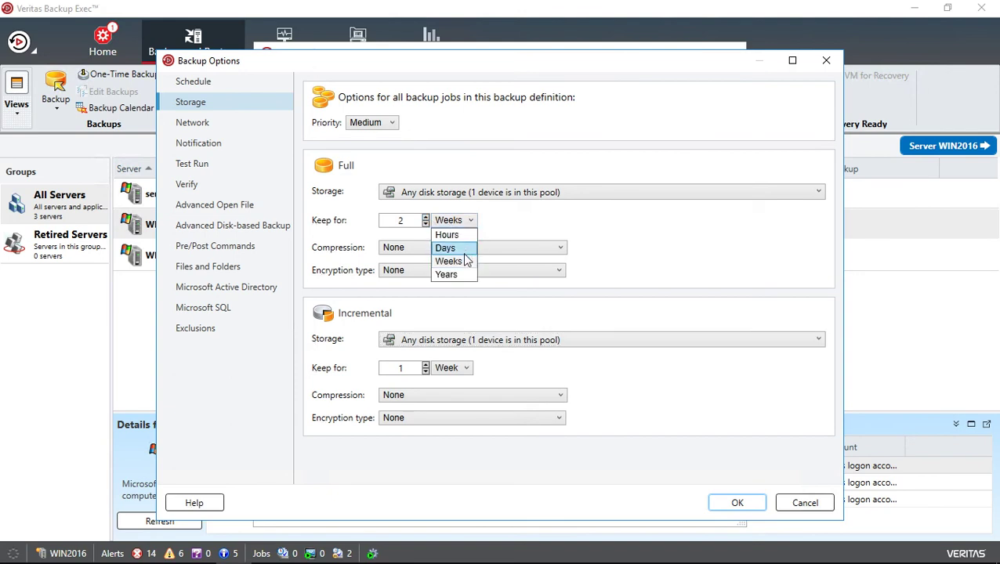
{"action": "left_click", "coordinate": [411, 222]}
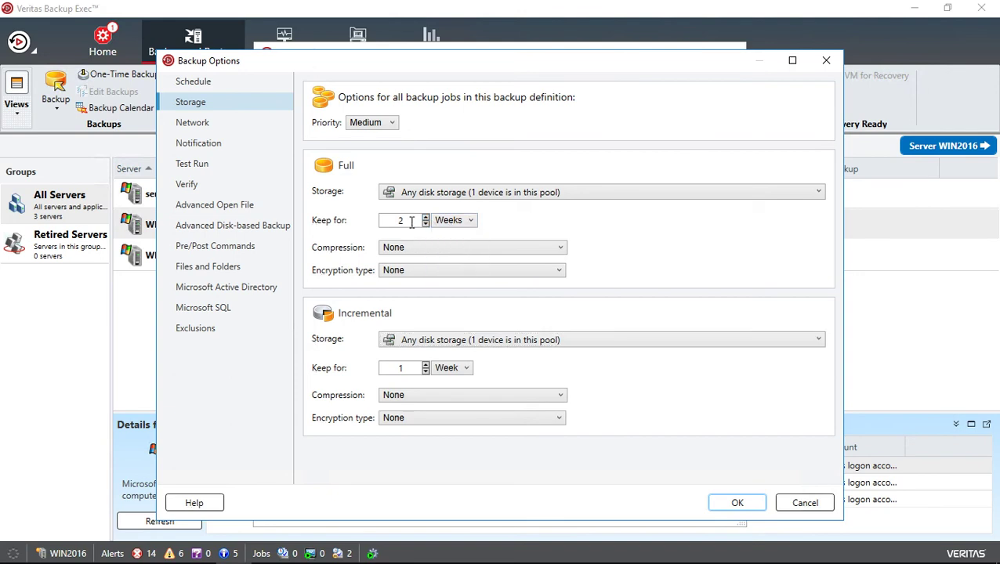
{"action": "left_click", "coordinate": [408, 220]}
{"action": "type", "text": "6"}
- Use Software compression for Full backups and leave encryption as None
{"action": "left_click", "coordinate": [566, 248]}
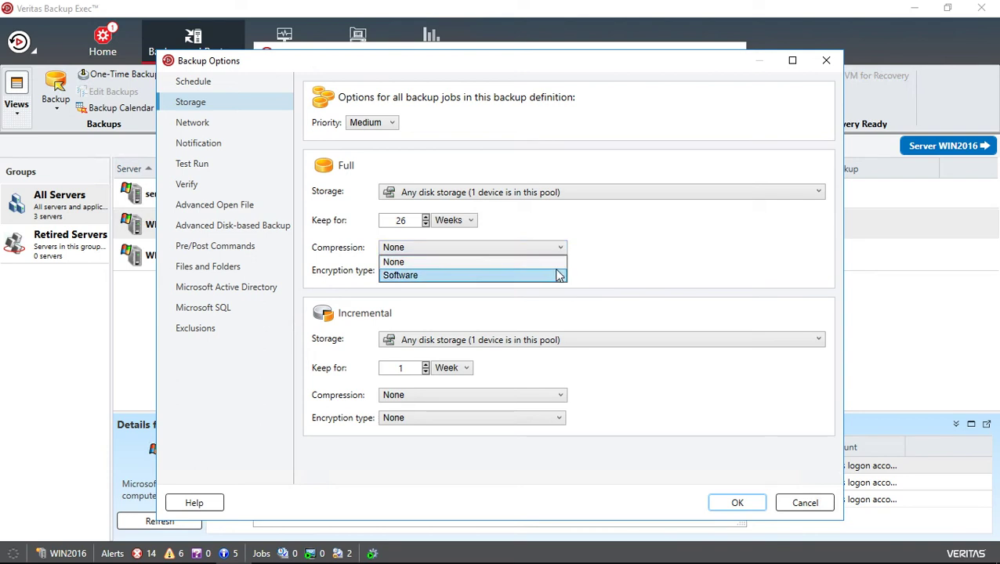
{"action": "left_click", "coordinate": [559, 276]}
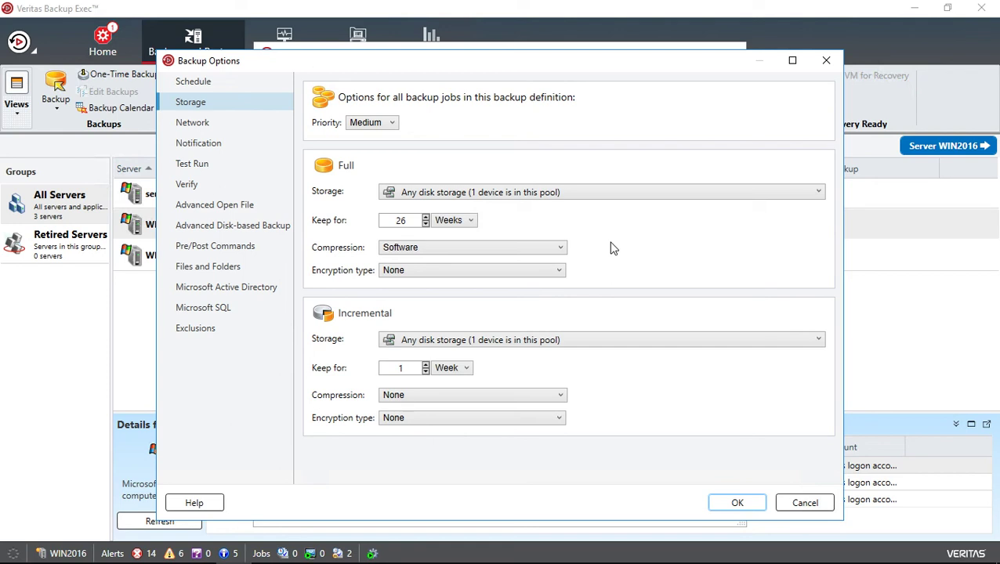
{"action": "left_click", "coordinate": [558, 270]}
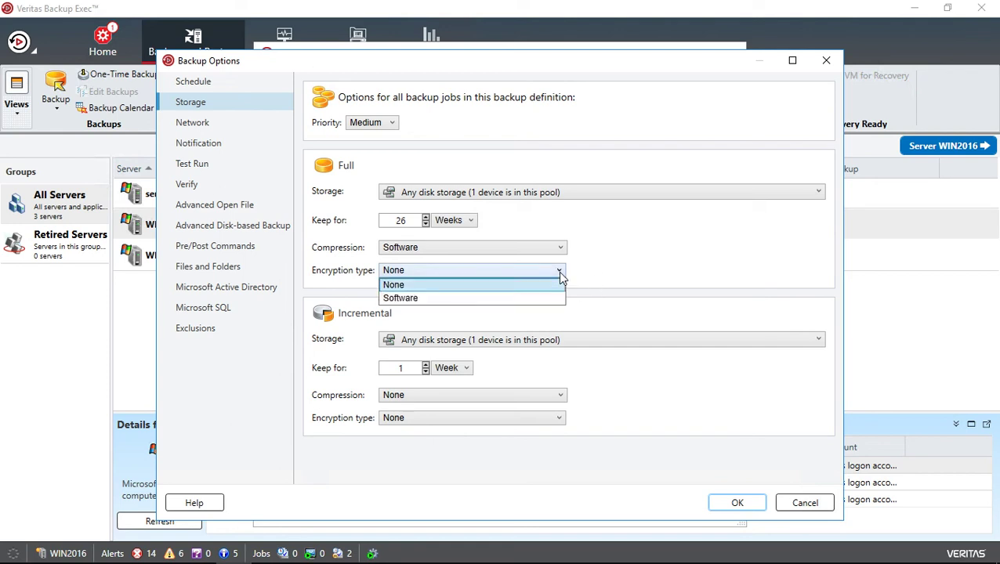
{"action": "left_click", "coordinate": [622, 252]}
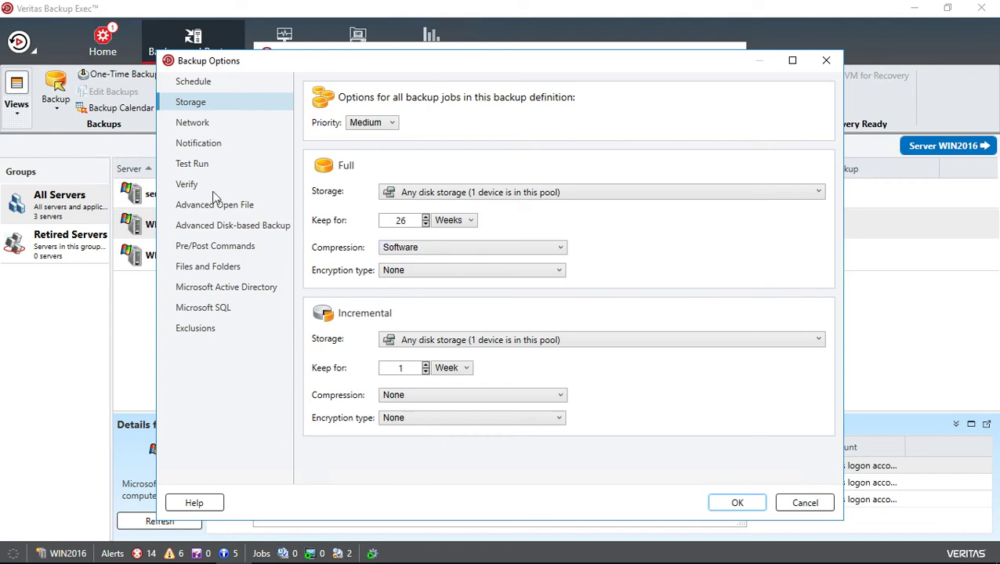
- Keep the network options using any available network interface
{"action": "left_click", "coordinate": [202, 128]}
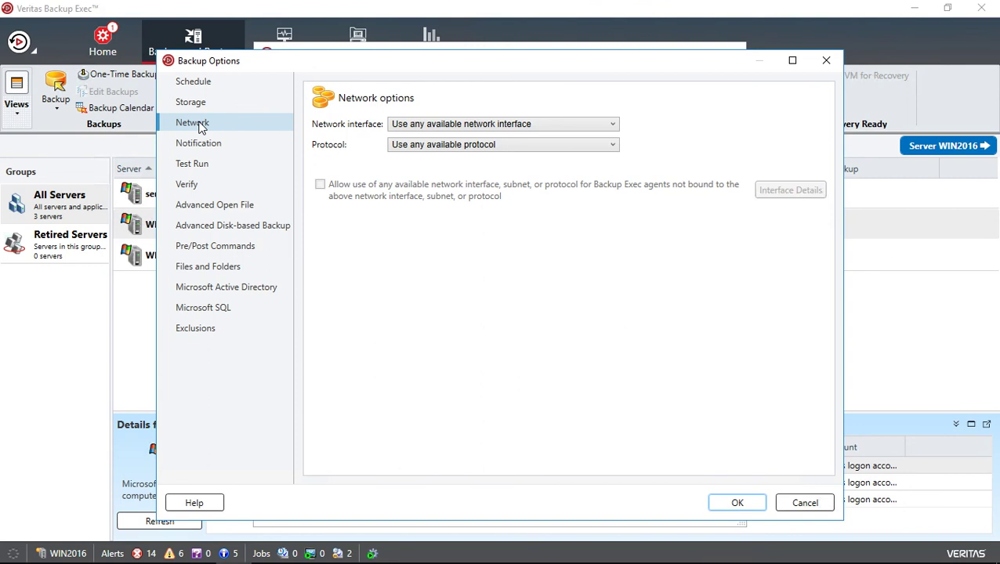
{"action": "left_click", "coordinate": [405, 128]}
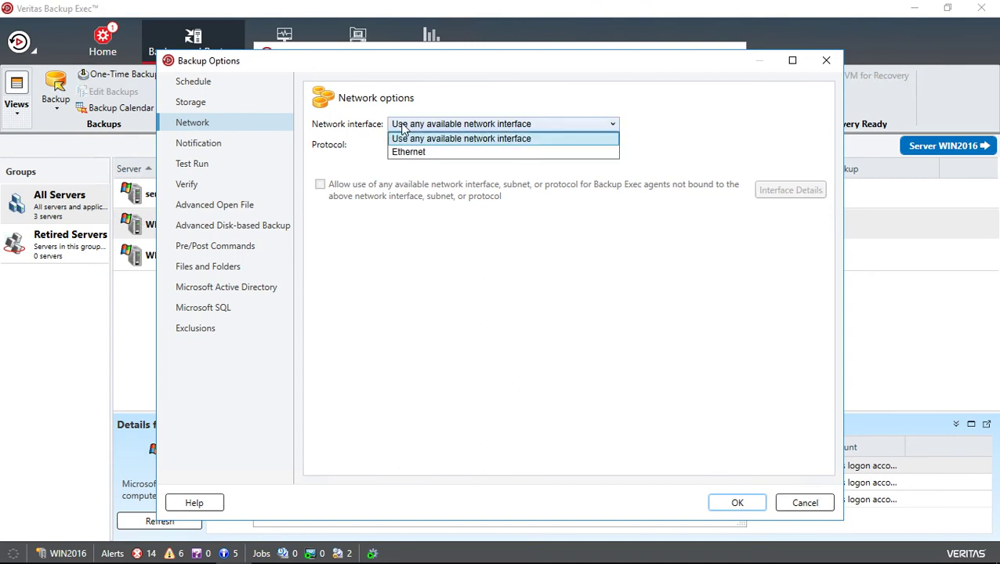
{"action": "left_click", "coordinate": [404, 217]}
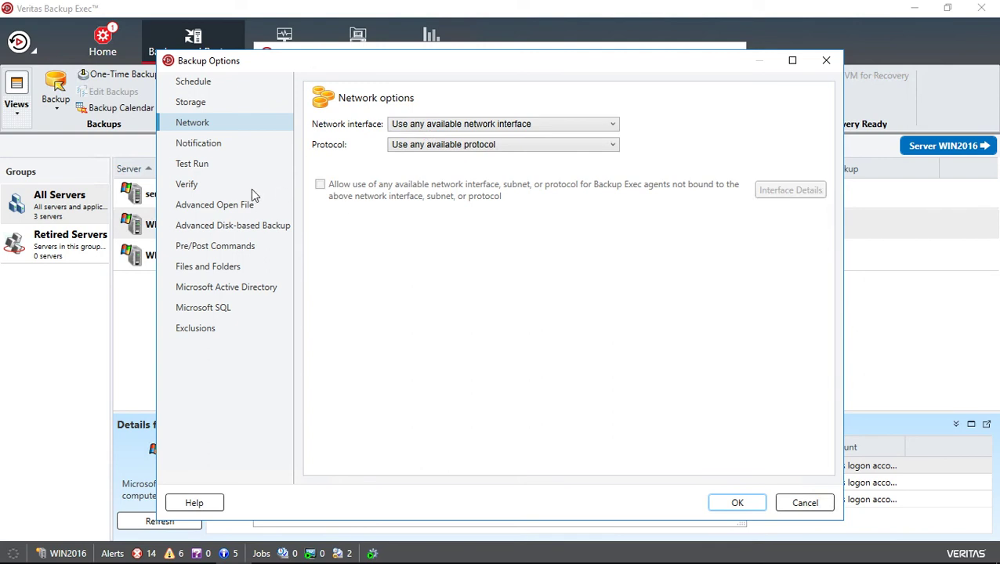
- Notify the administrator when the Full and Incremental jobs complete
{"action": "left_click", "coordinate": [220, 144]}
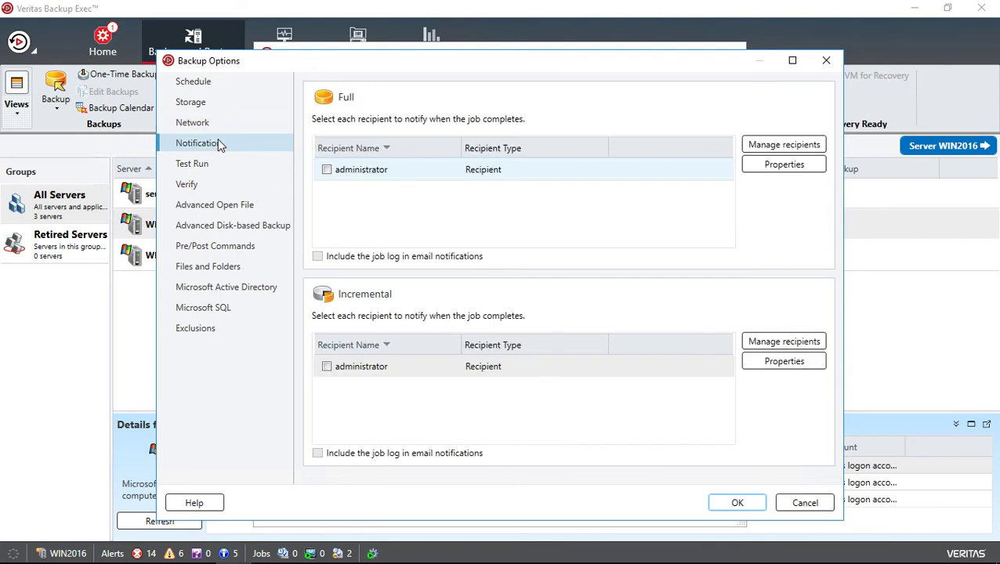
{"action": "left_click", "coordinate": [328, 171]}
{"action": "left_click", "coordinate": [328, 368]}
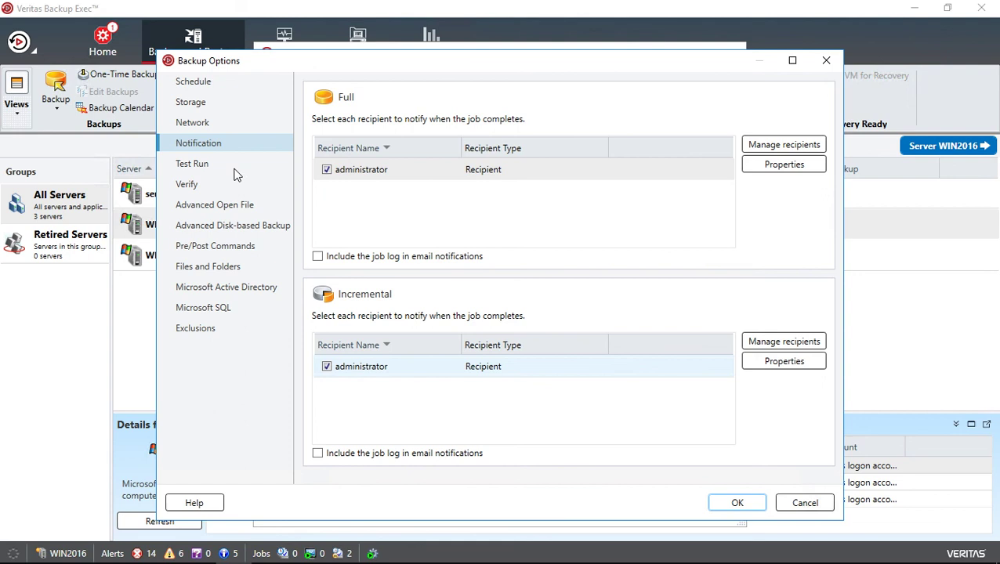
{"action": "left_click", "coordinate": [207, 165]}
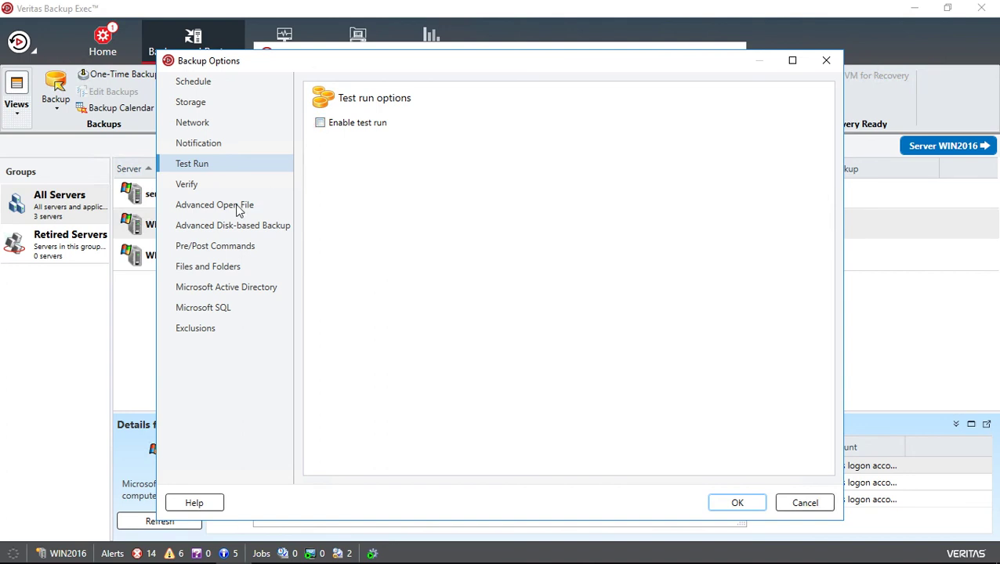
- Leave Full backups on Do not verify and view the Advanced Open File snapshot options
{"action": "left_click", "coordinate": [204, 188]}
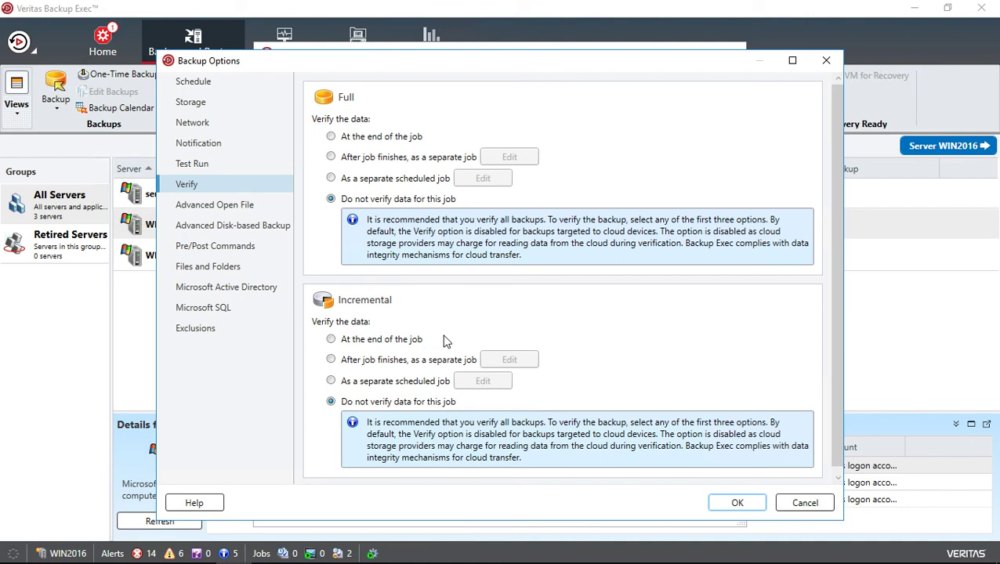
{"action": "left_click", "coordinate": [375, 138]}
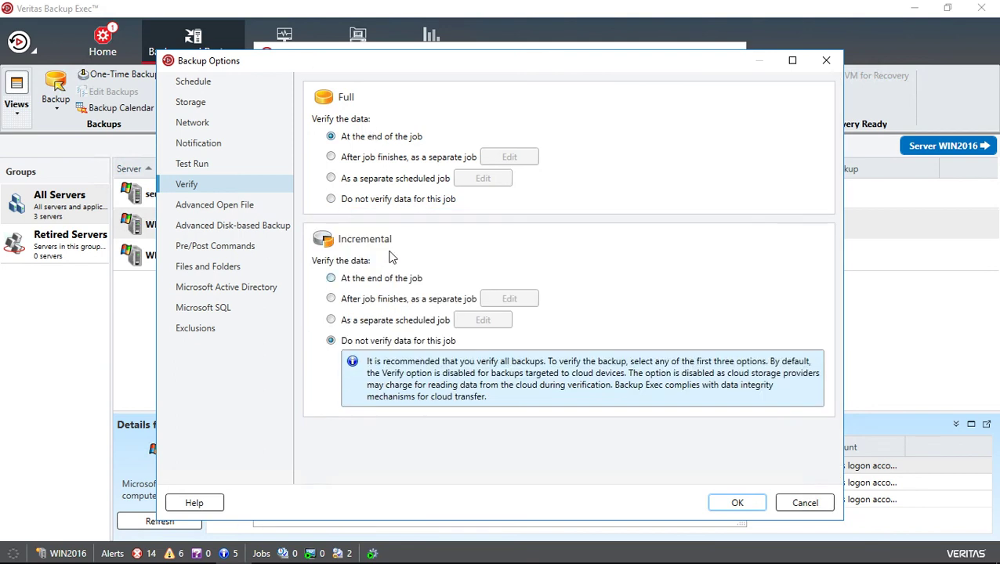
{"action": "left_click", "coordinate": [380, 203]}
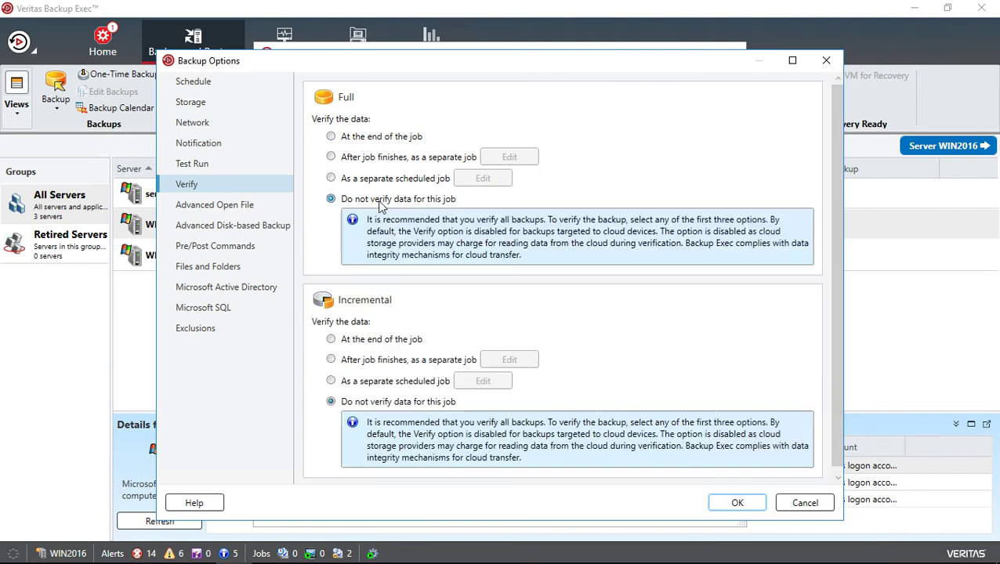
{"action": "left_click", "coordinate": [218, 206]}
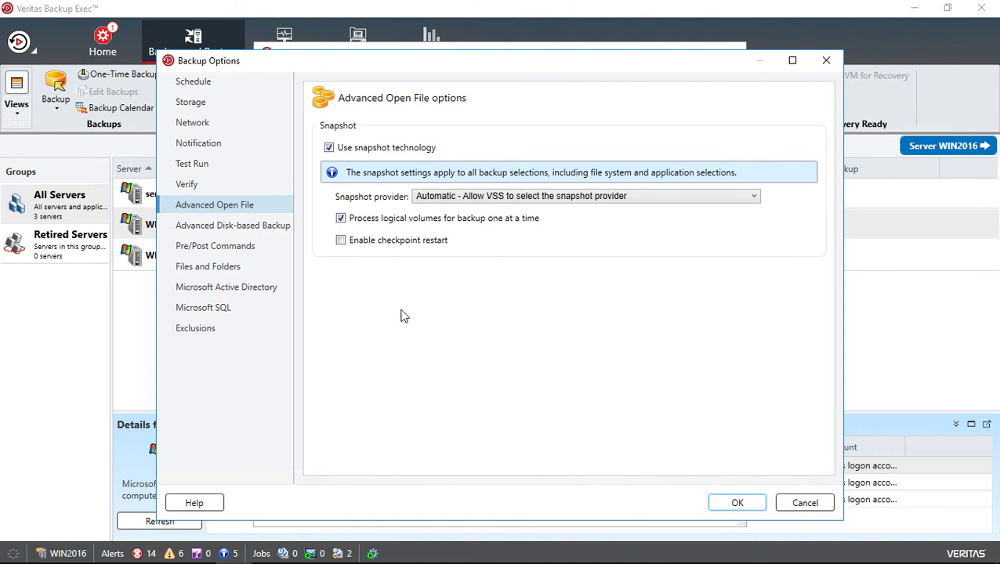
{"action": "key", "text": "Tab"}
- Review the Advanced Disk-based, Pre/Post Commands, Active Directory and SQL options, then accept Backup Options
{"action": "left_click", "coordinate": [250, 230]}
{"action": "left_click", "coordinate": [233, 251]}
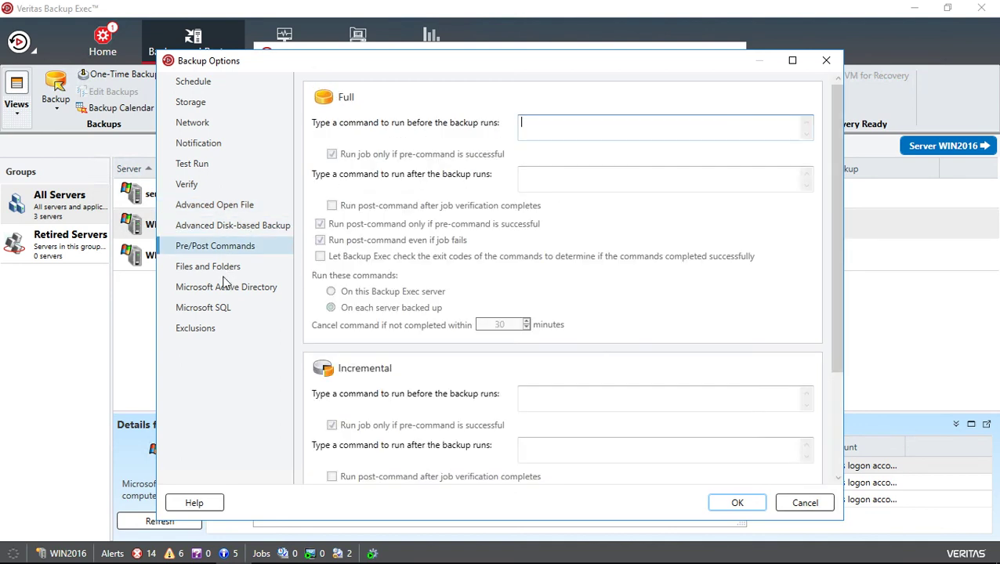
{"action": "left_click", "coordinate": [223, 286]}
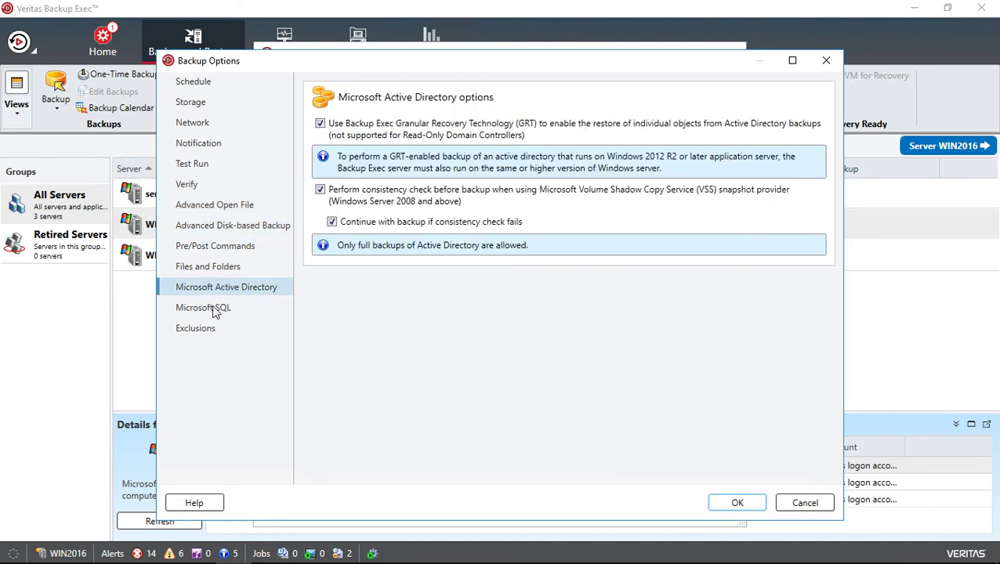
{"action": "left_click", "coordinate": [214, 310]}
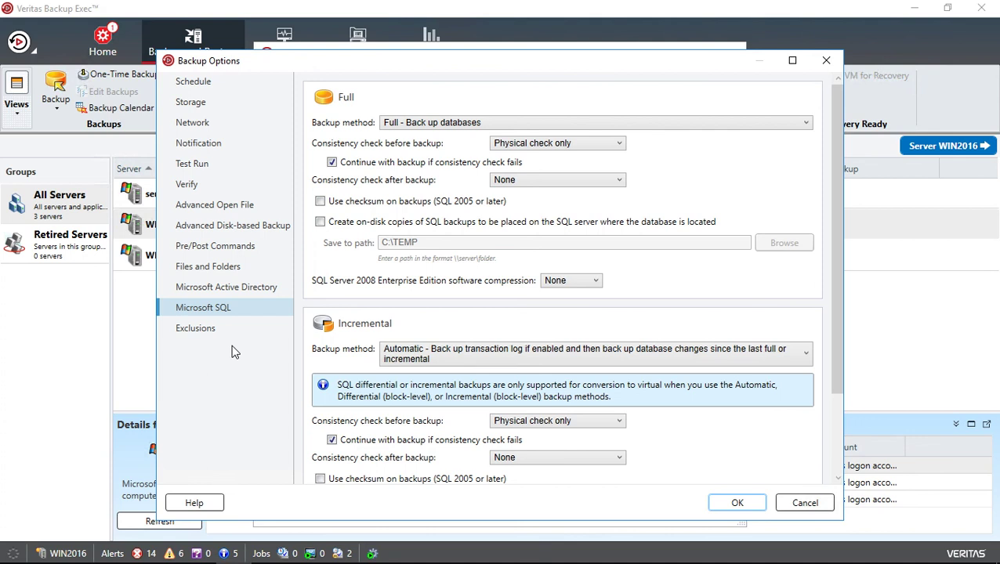
{"action": "left_click", "coordinate": [732, 503]}
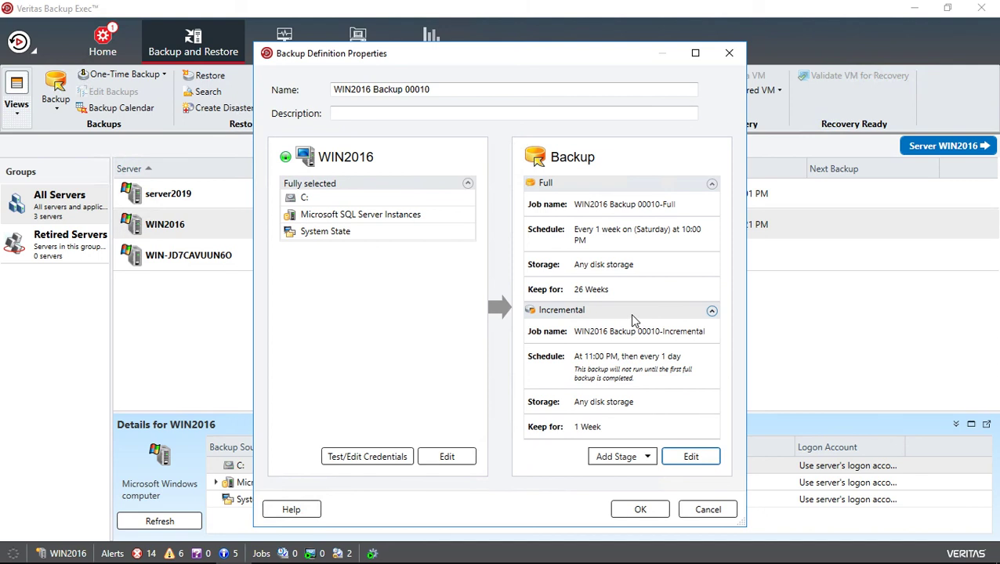
- Reopen Backup Options for the backup stages and scroll through the Full and Incremental schedules
{"action": "left_click", "coordinate": [690, 458]}
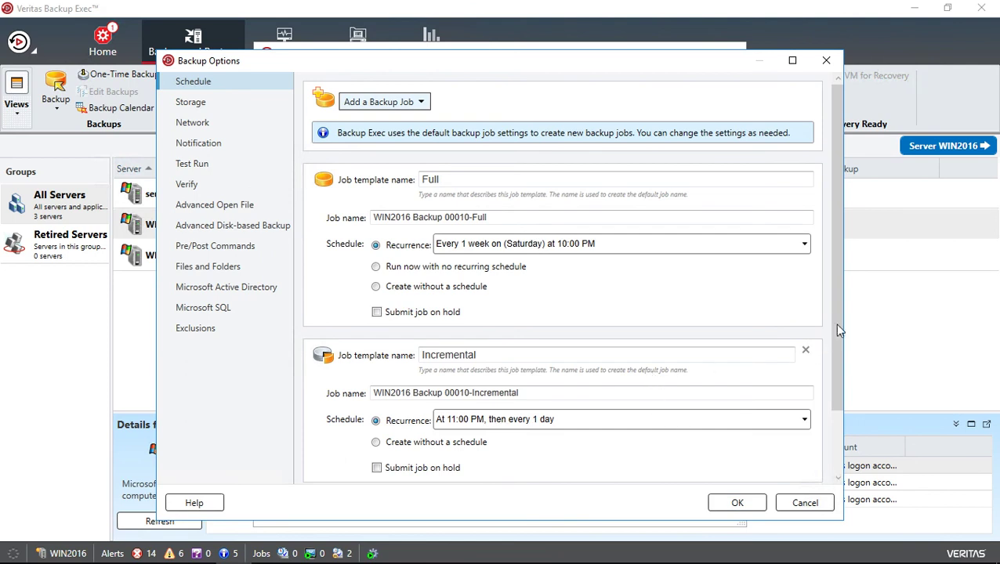
{"action": "scroll", "coordinate": [842, 324], "scroll_direction": "down", "scroll_amount": 2}
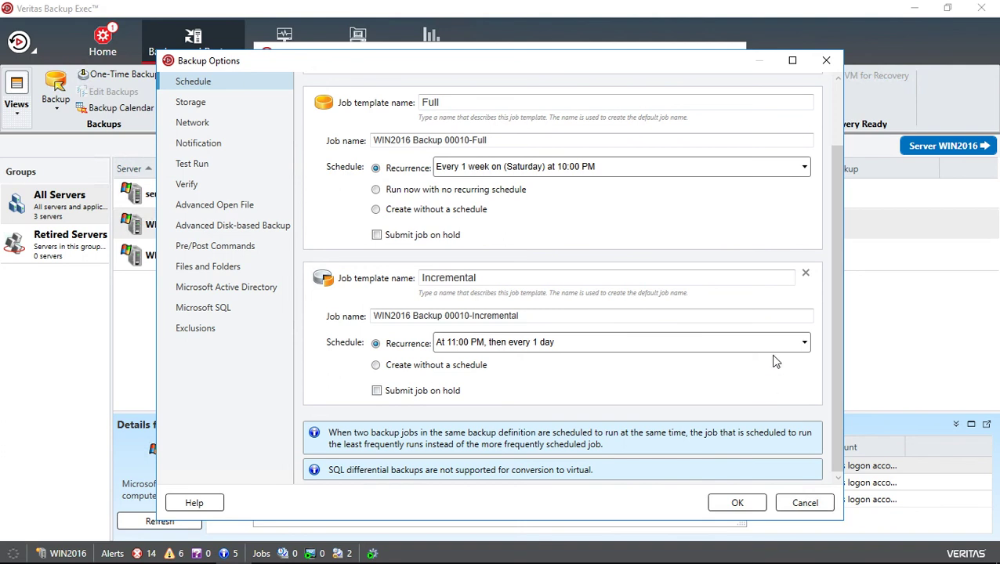
- Swap the Incremental job for a job named Differential and save WIN2016's backup definition
{"action": "left_click", "coordinate": [805, 273]}
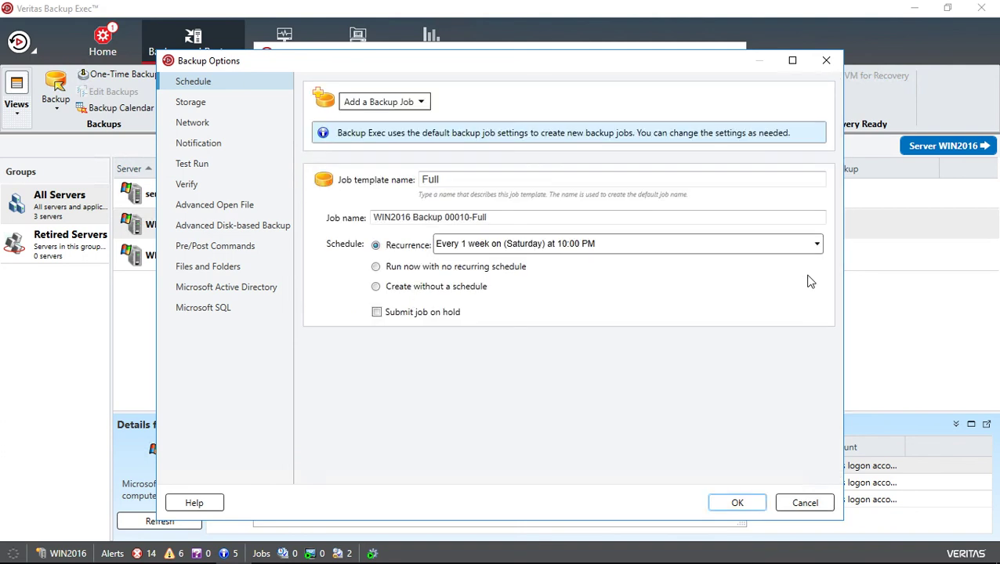
{"action": "left_click", "coordinate": [420, 102]}
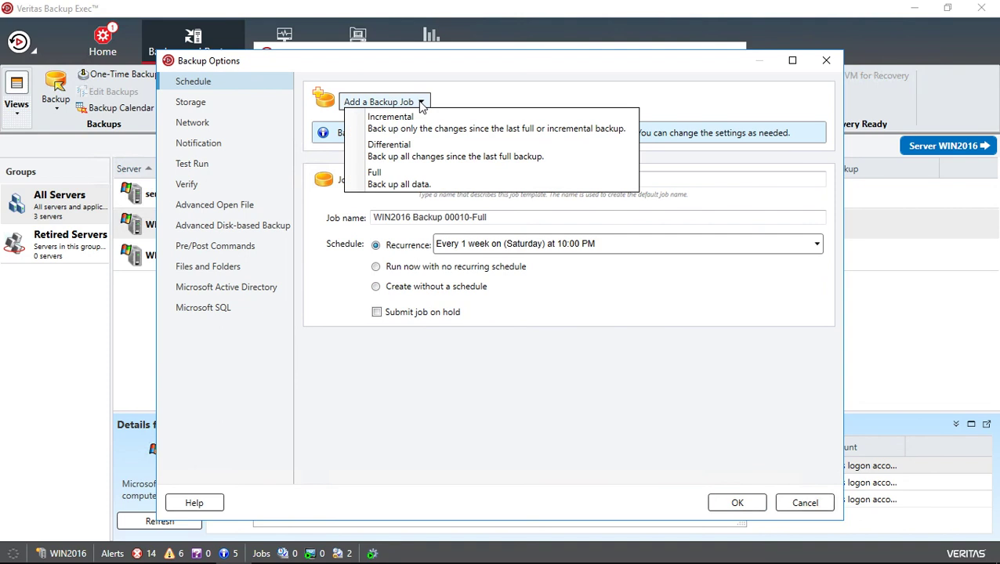
{"action": "left_click", "coordinate": [419, 143]}
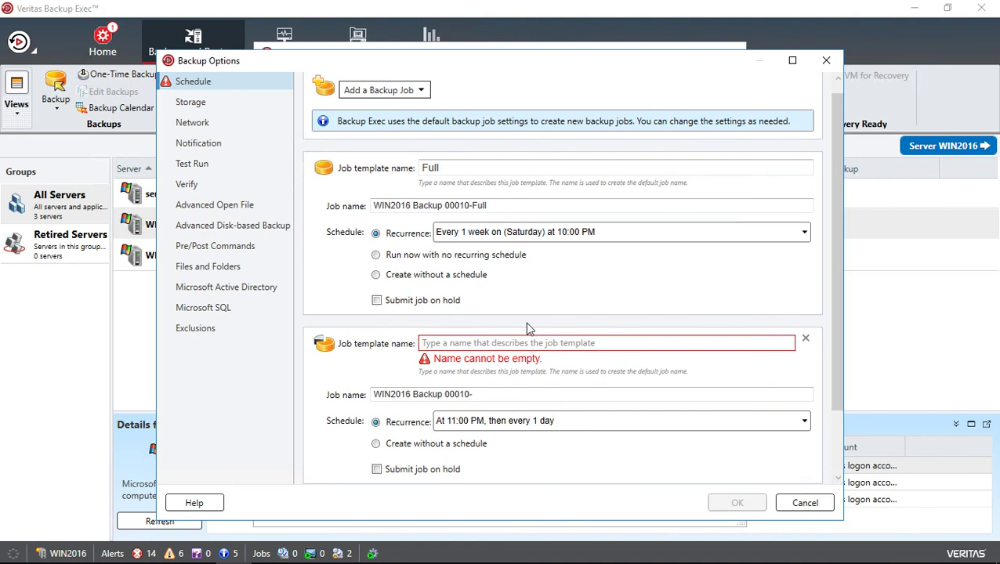
{"action": "type", "text": "Differential"}
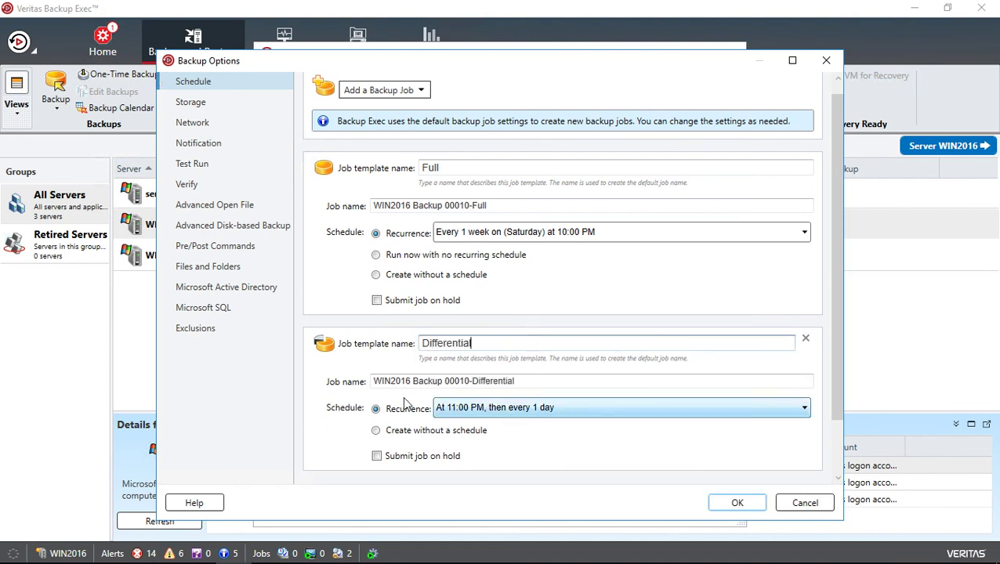
{"action": "left_click", "coordinate": [747, 504]}
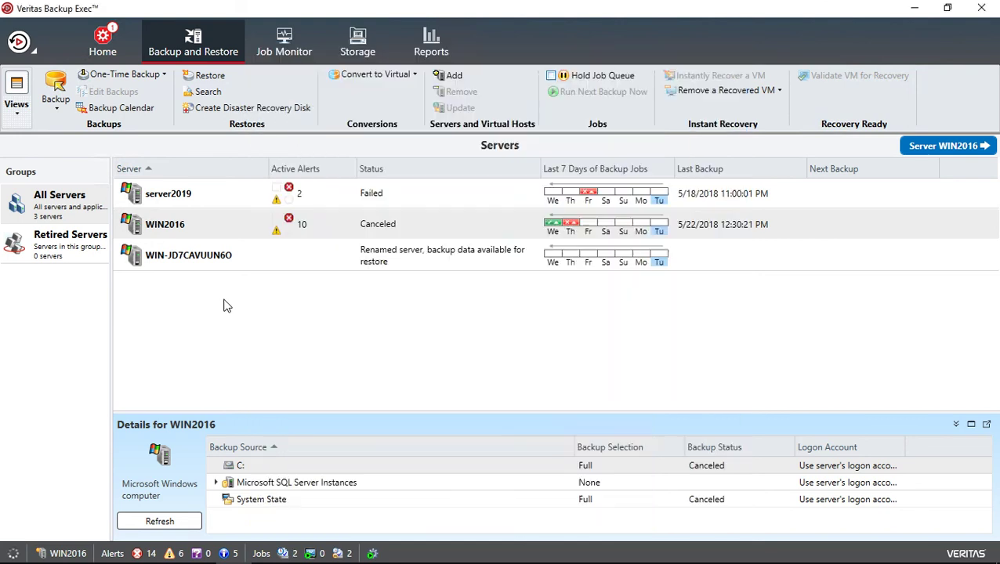
{"action": "key", "text": "Return"}
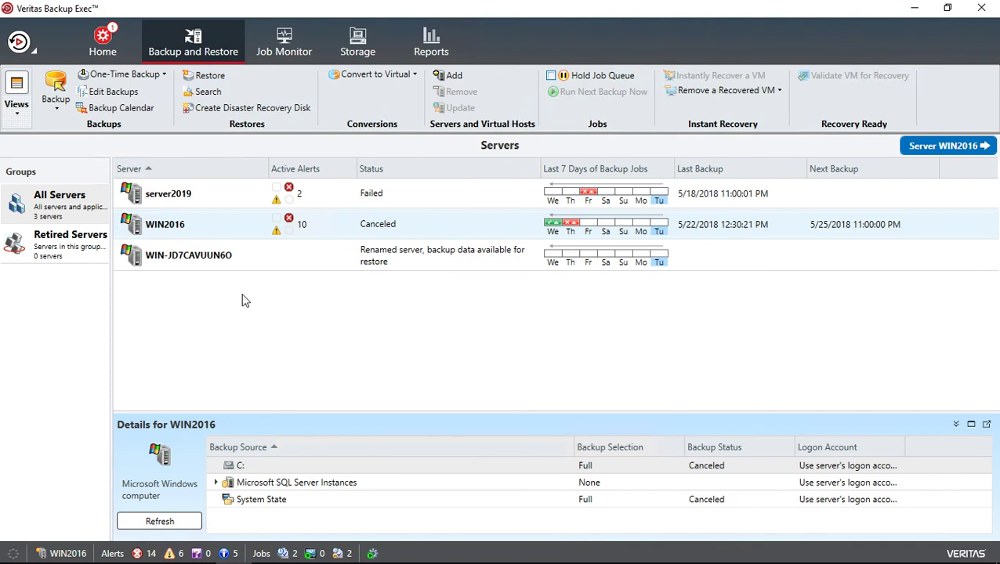